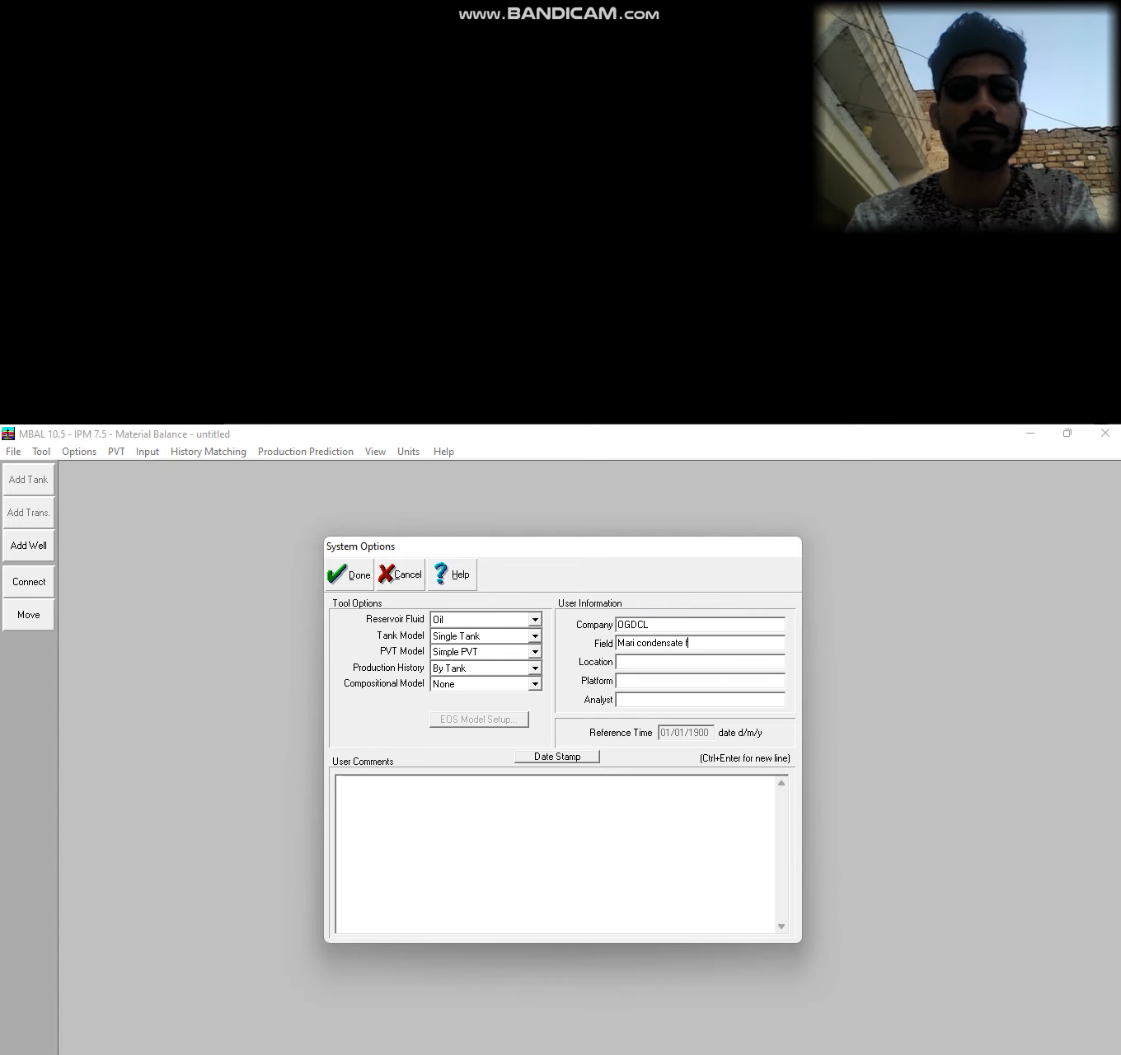
# Enter location Hyderabad, platform Onshore and the analyst's name, then date-stamp the comments.
pyautogui.press('Tab')
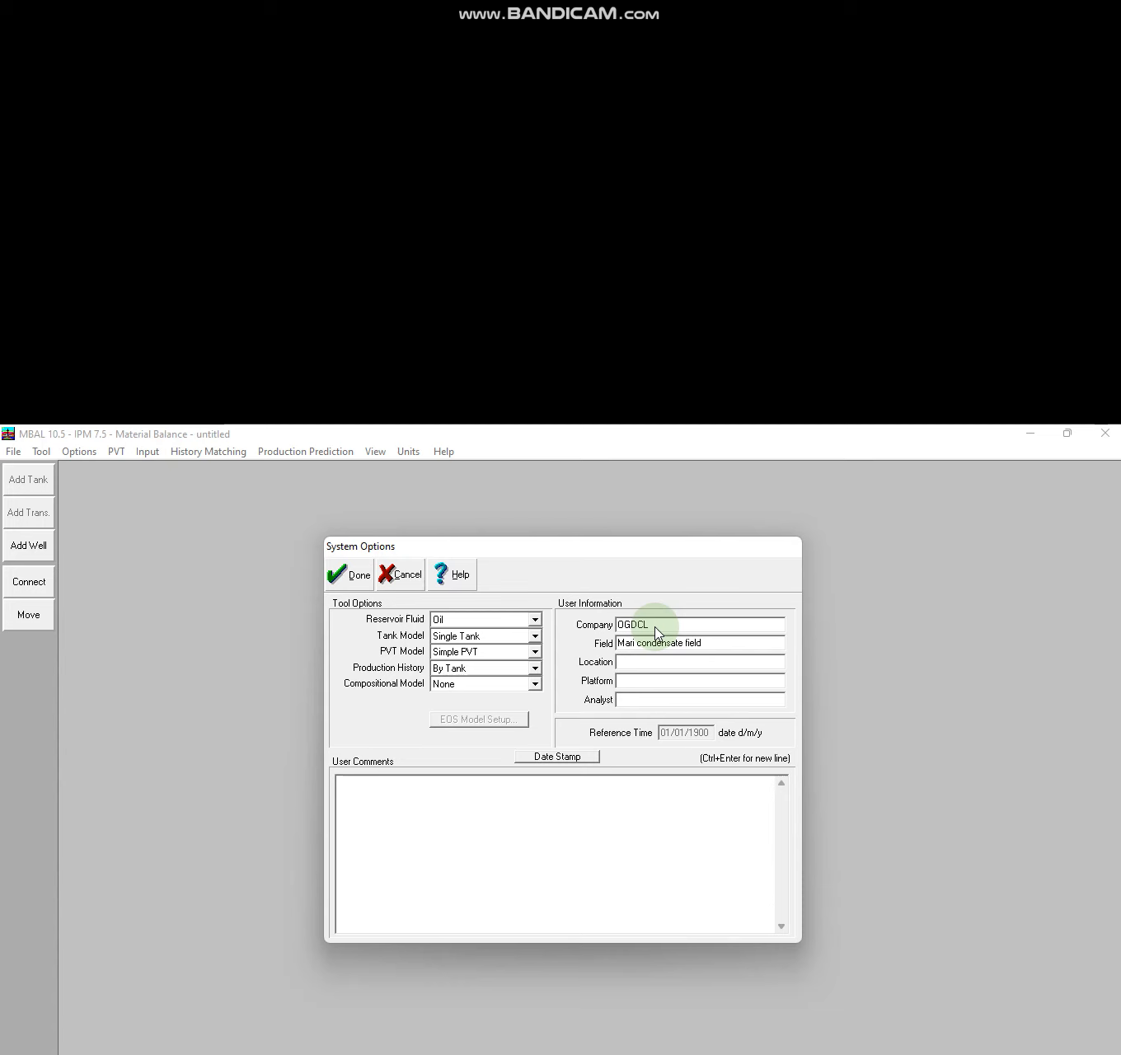
pyautogui.write('Hyderabad')
pyautogui.press('Tab')
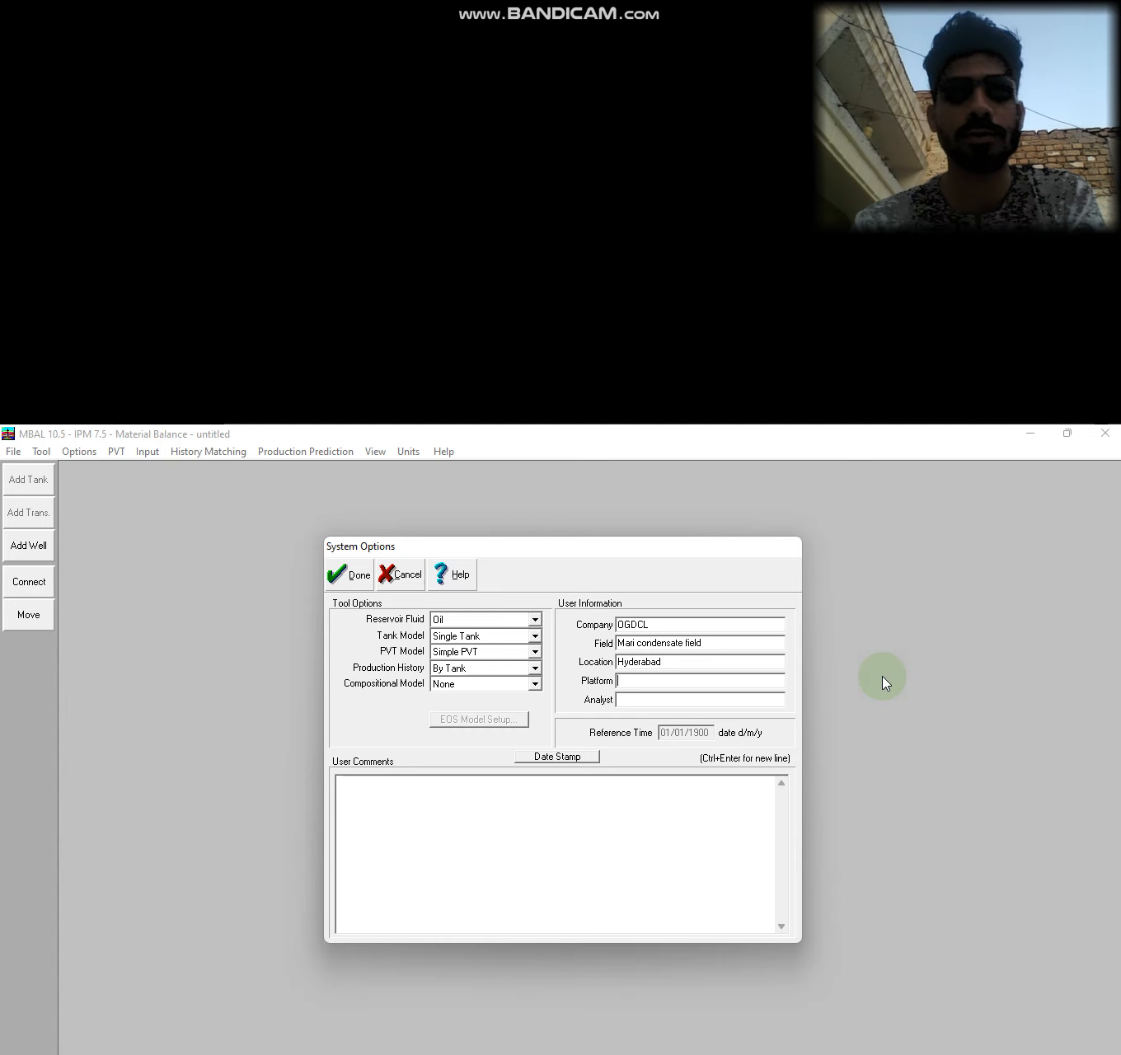
pyautogui.write('Onshore')
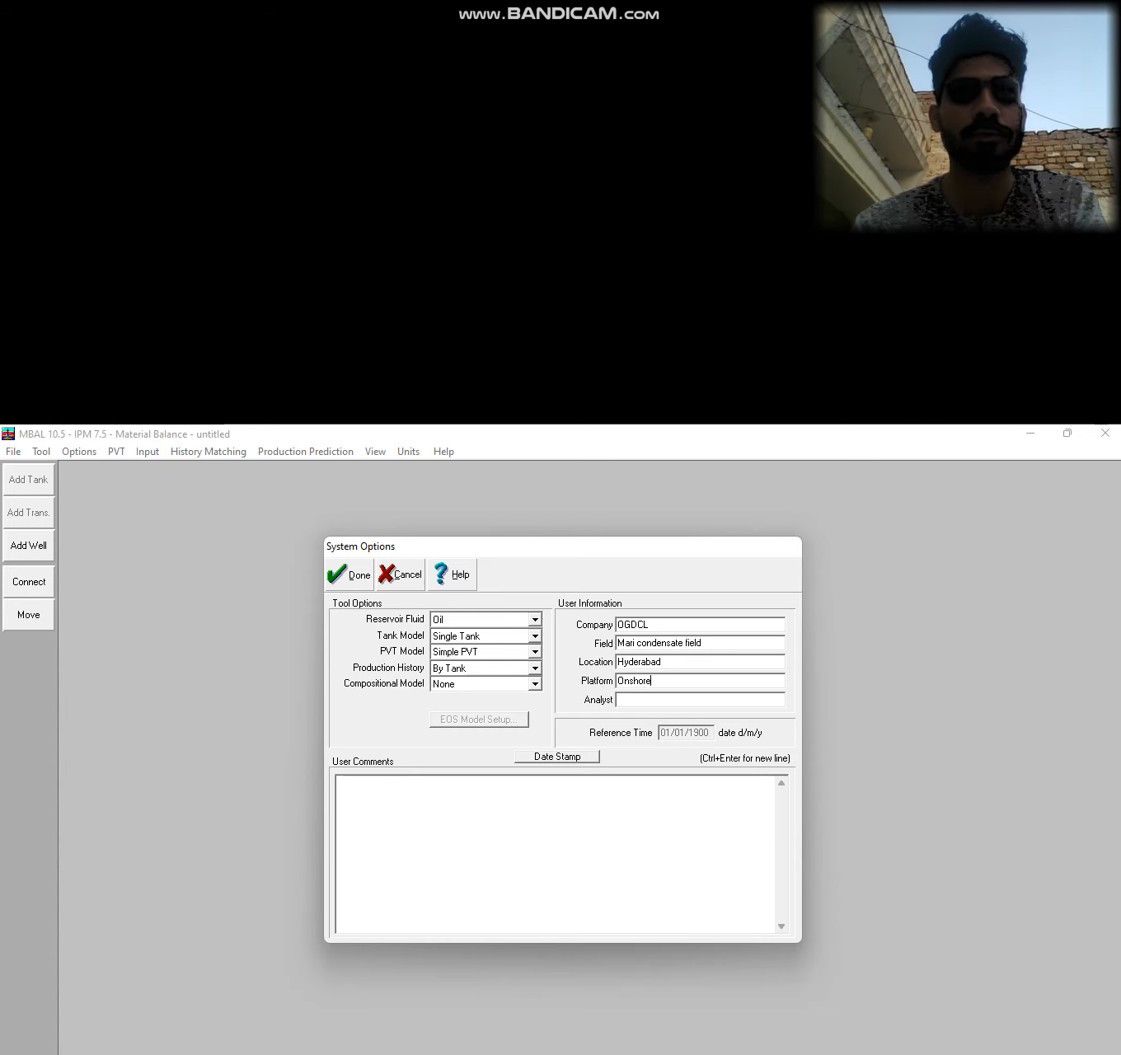
pyautogui.press('Tab')
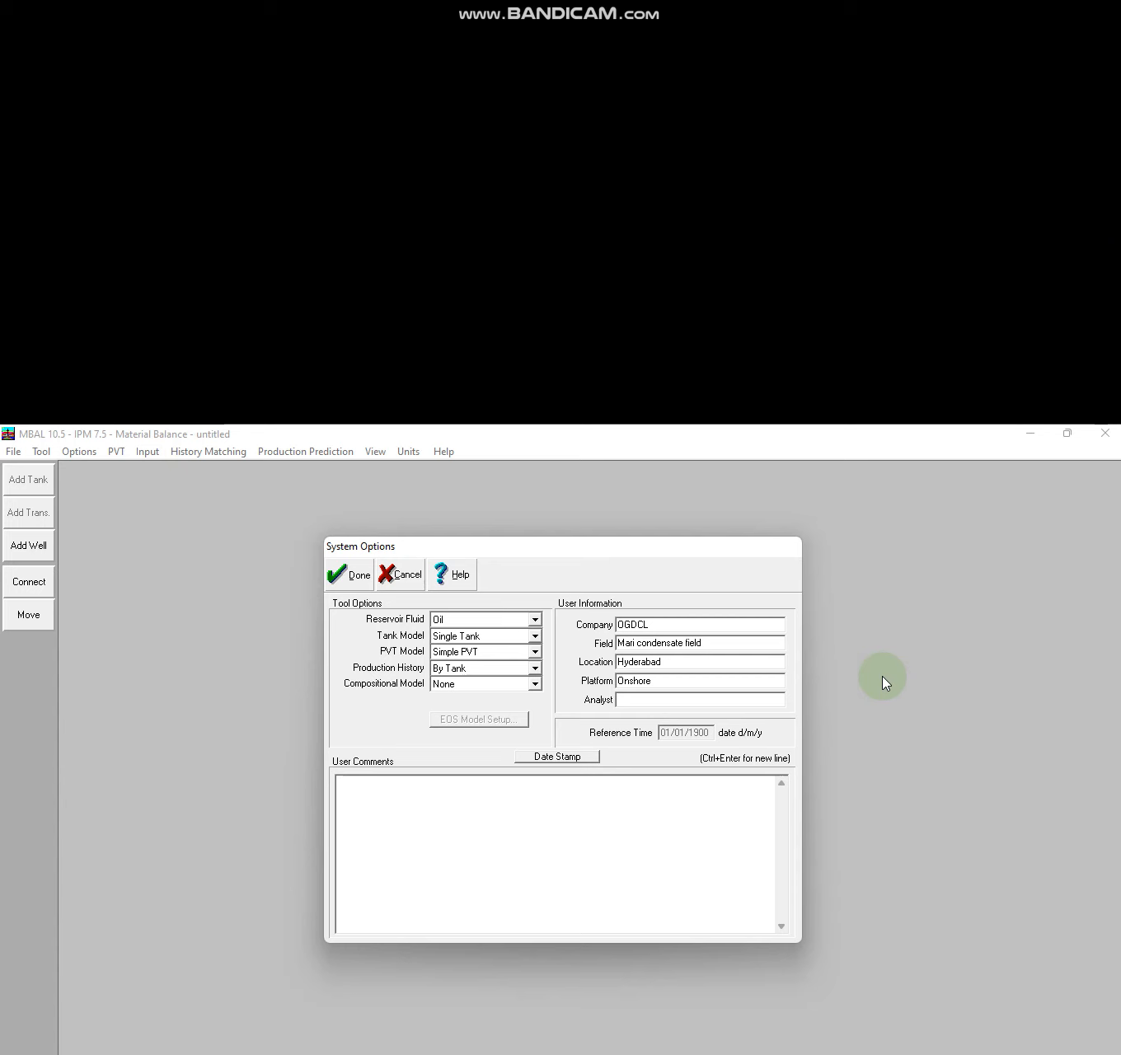
pyautogui.click(569, 758)
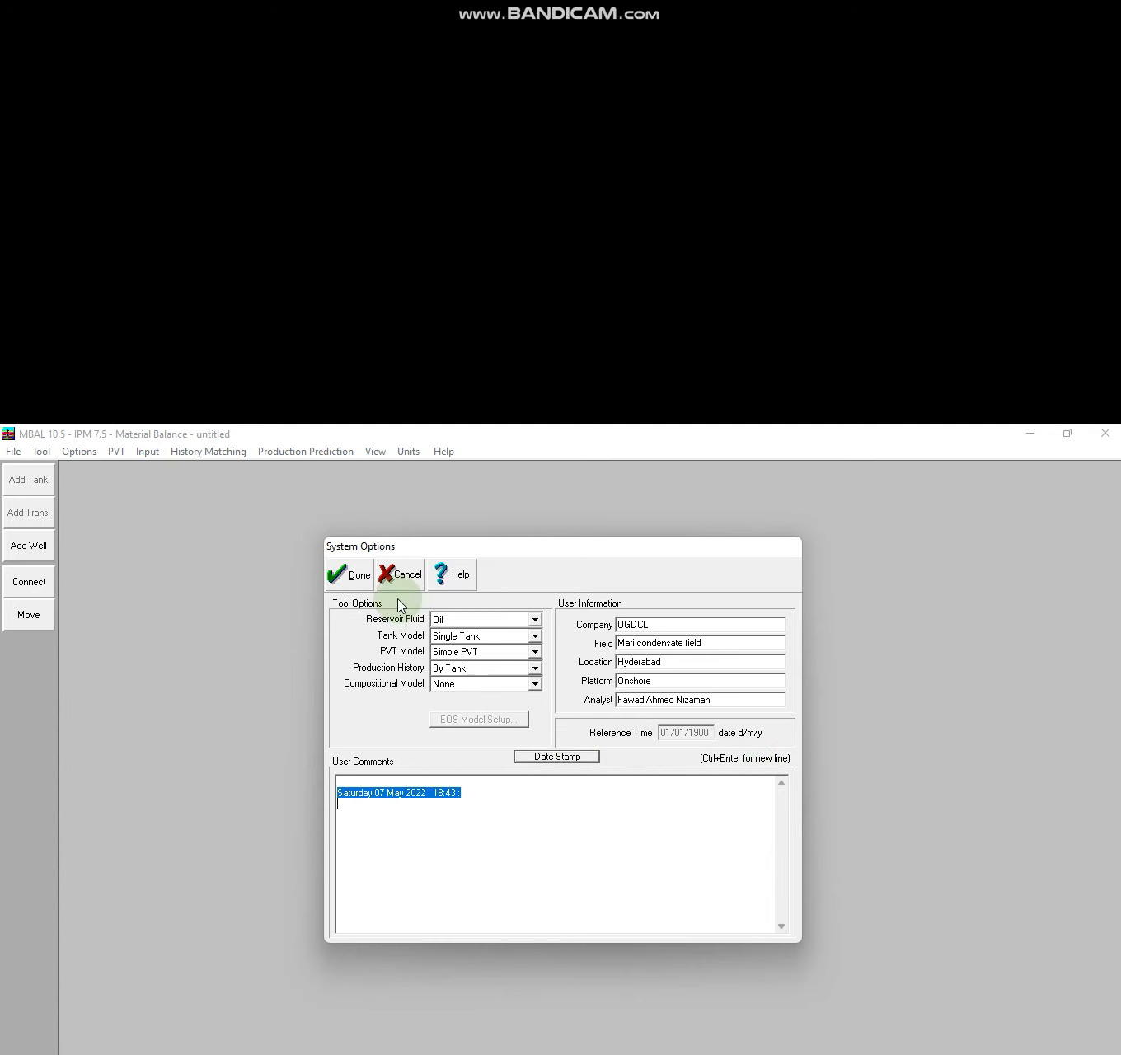
# Confirm and close the System Options, reopen and close them again, leaving Tank01 on the canvas.
pyautogui.click(340, 581)
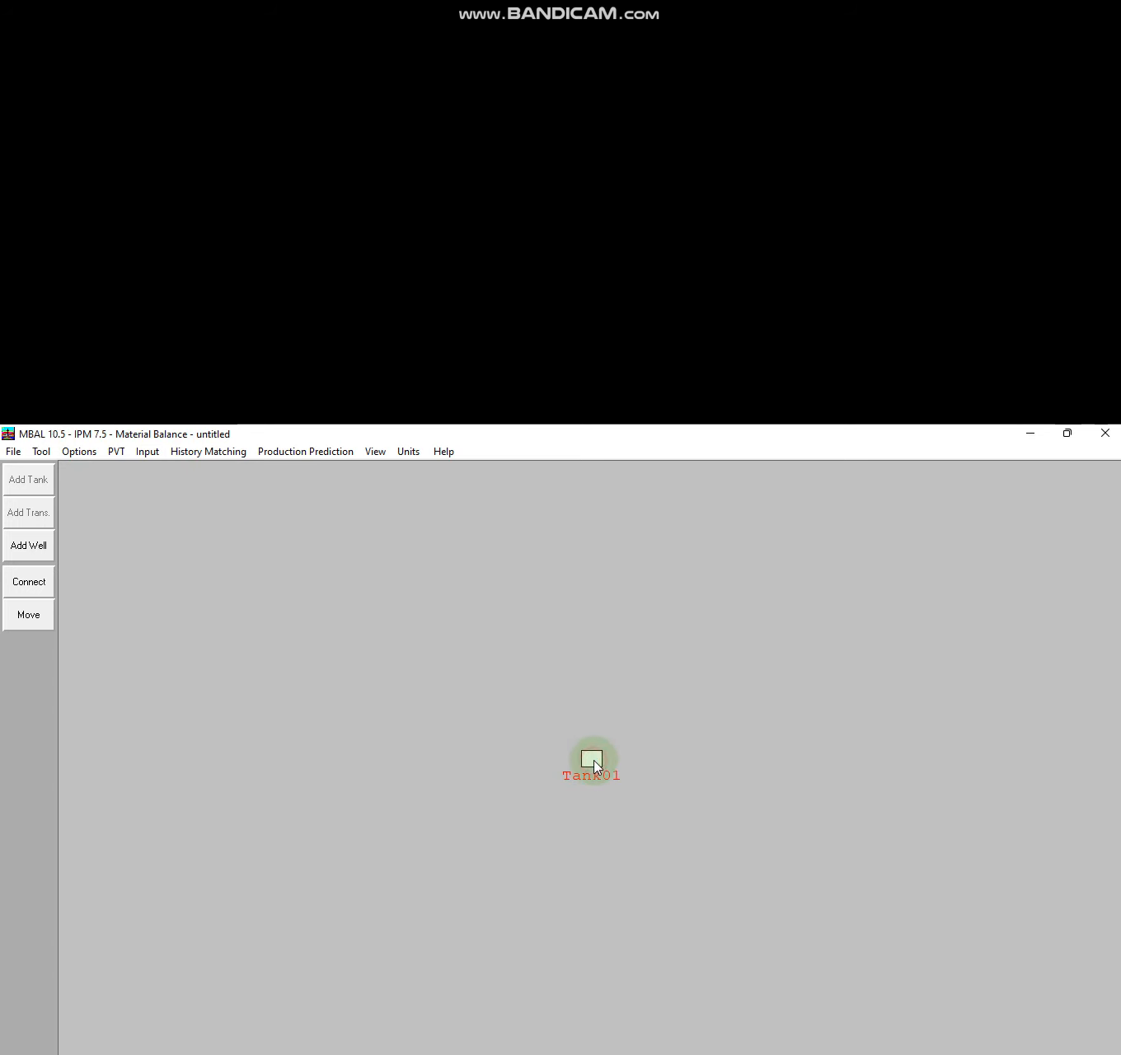
pyautogui.click(86, 453)
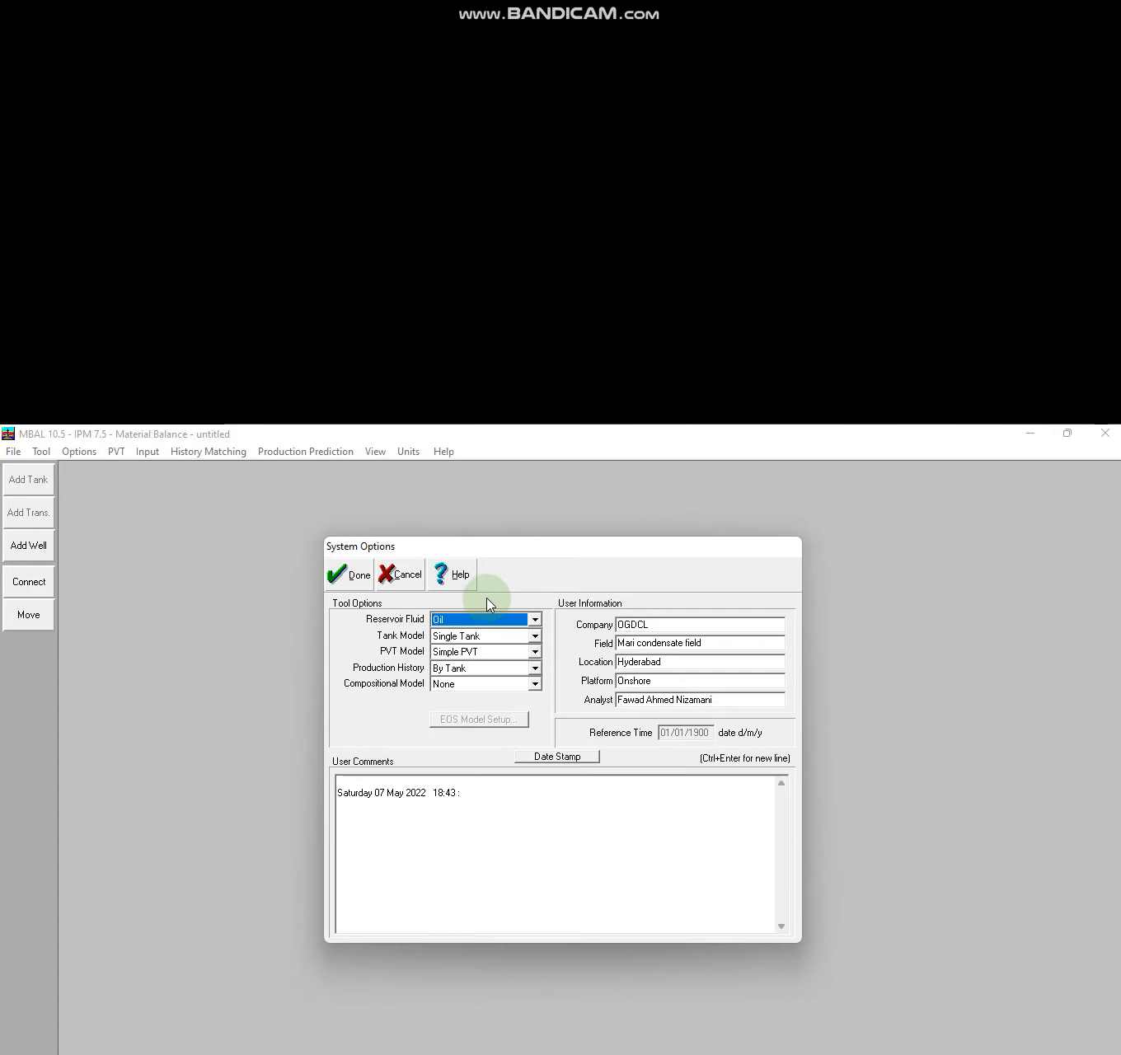
pyautogui.click(316, 592)
pyautogui.click(360, 577)
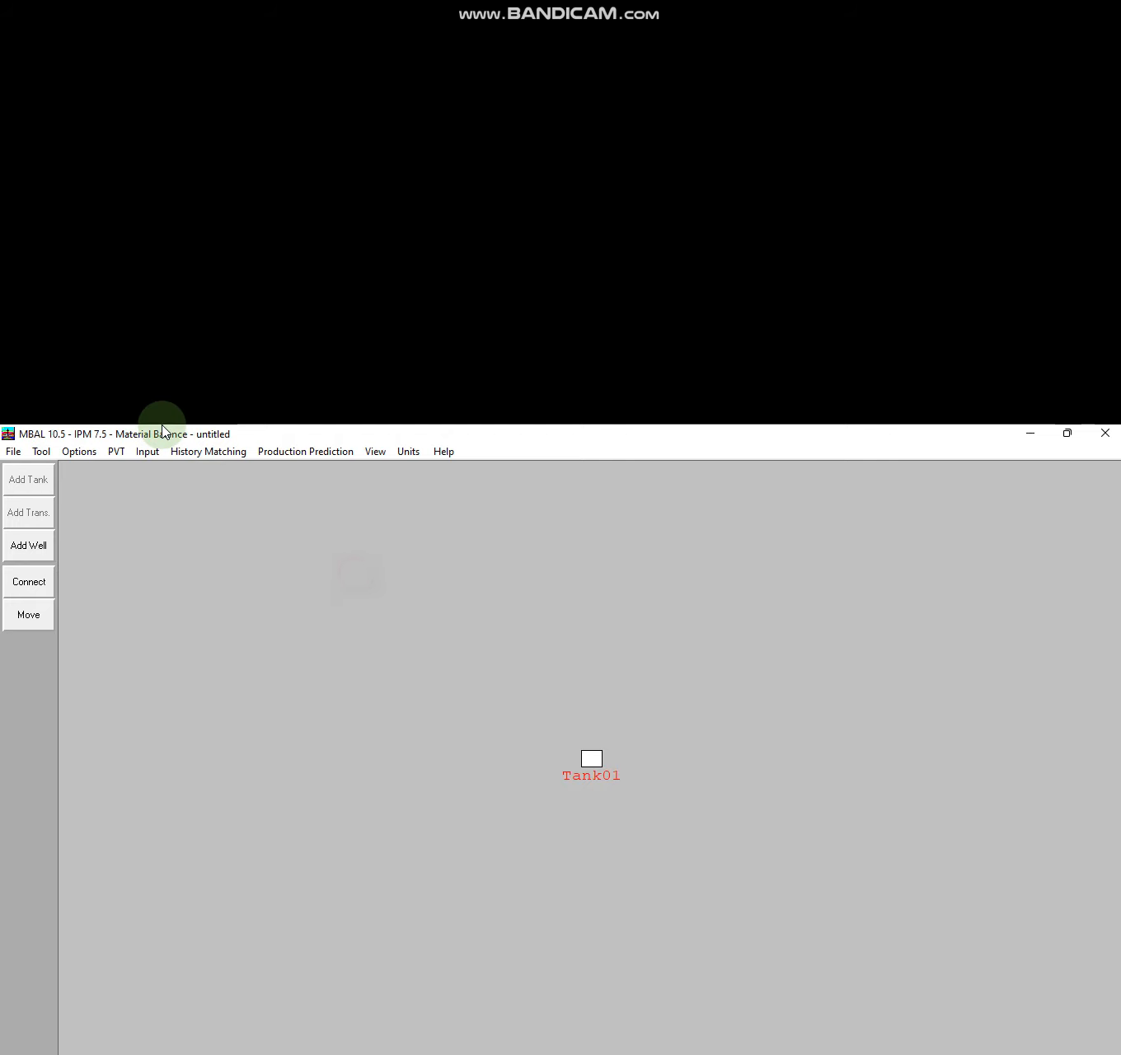
pyautogui.click(120, 453)
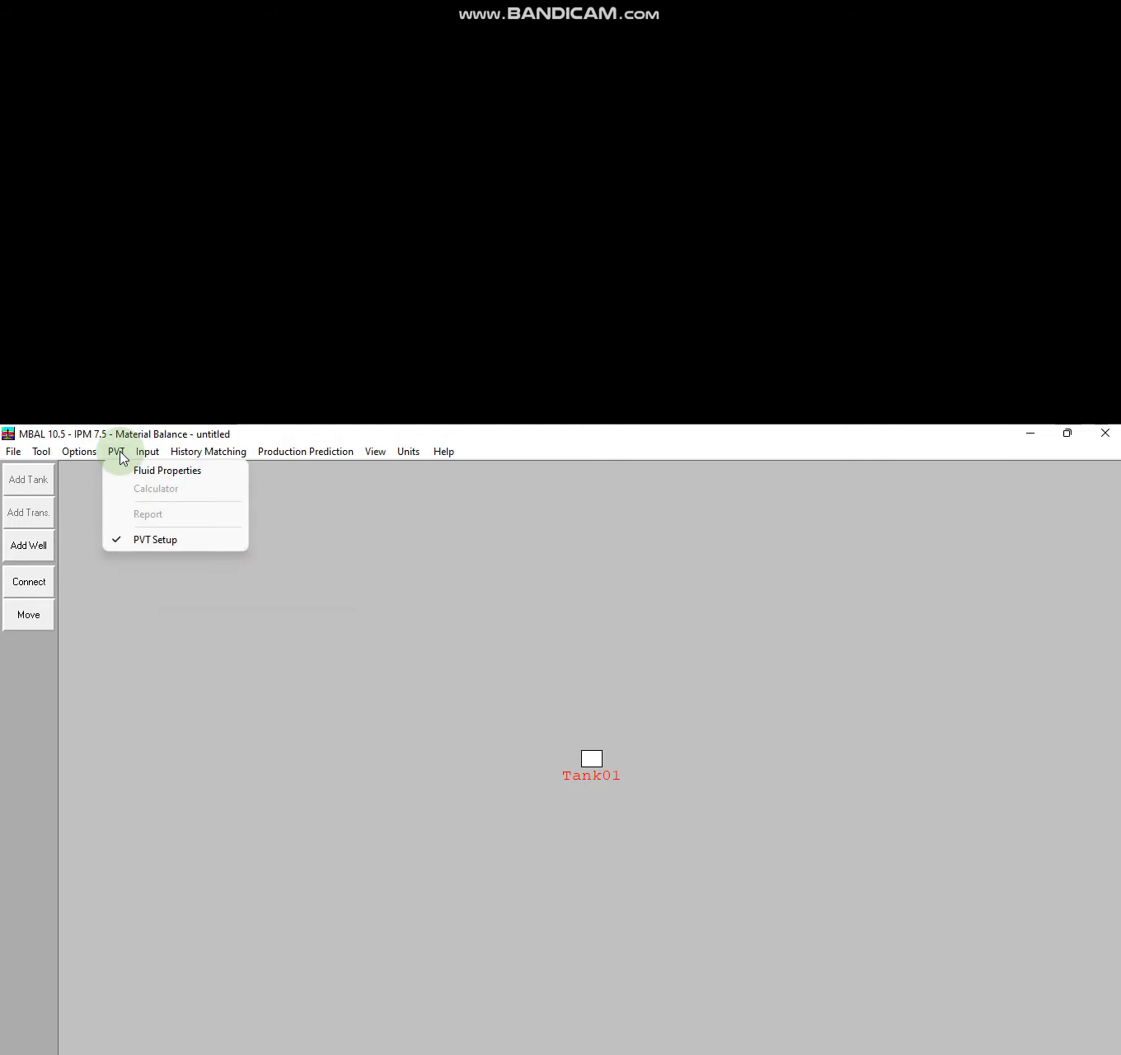
# In PVT Fluid Properties, enter GOR 750 scf/STB, oil gravity 49 API, gas gravity 0.77, salinity 120000.
pyautogui.click(126, 471)
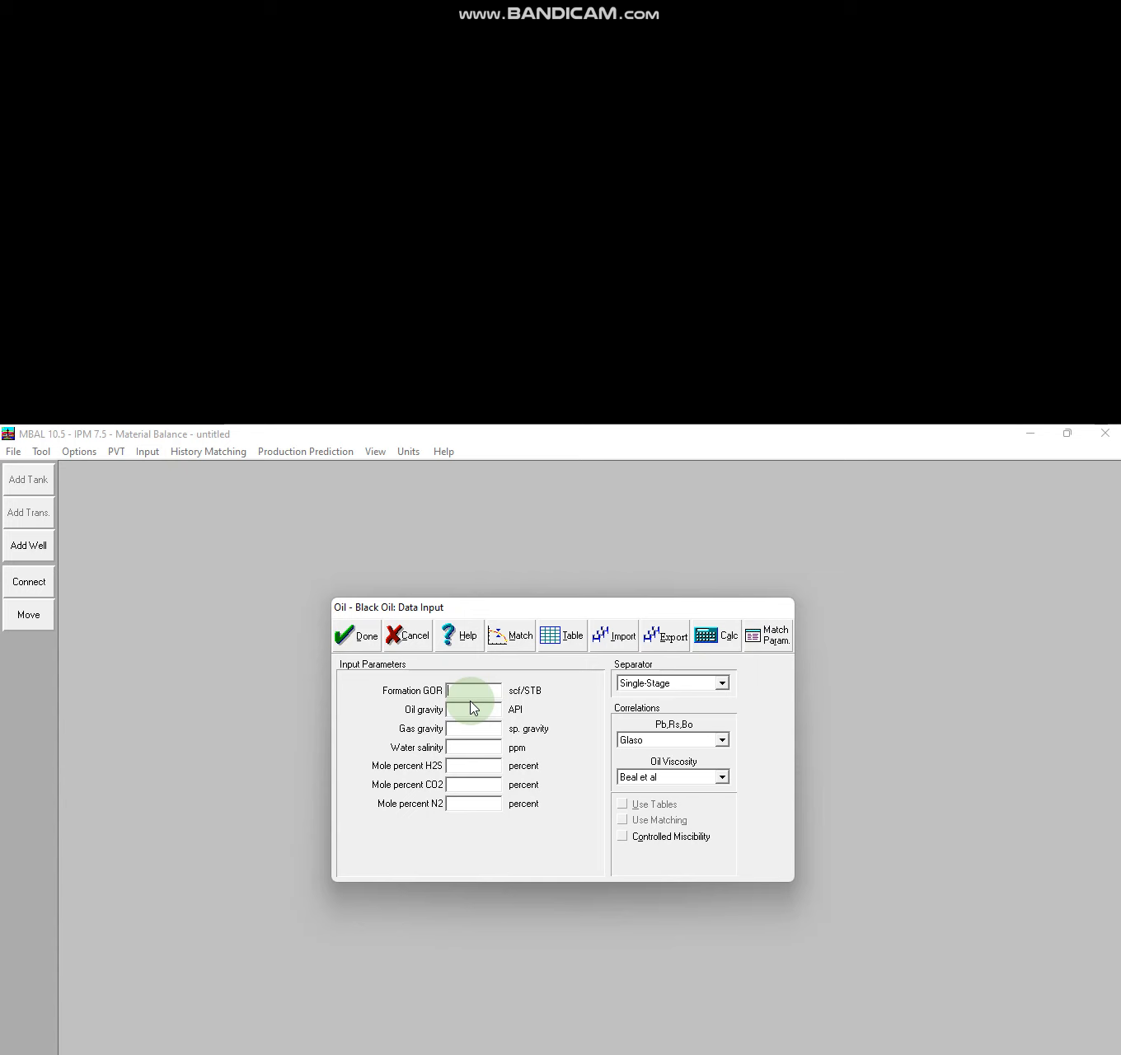
pyautogui.write('750')
pyautogui.click(472, 705)
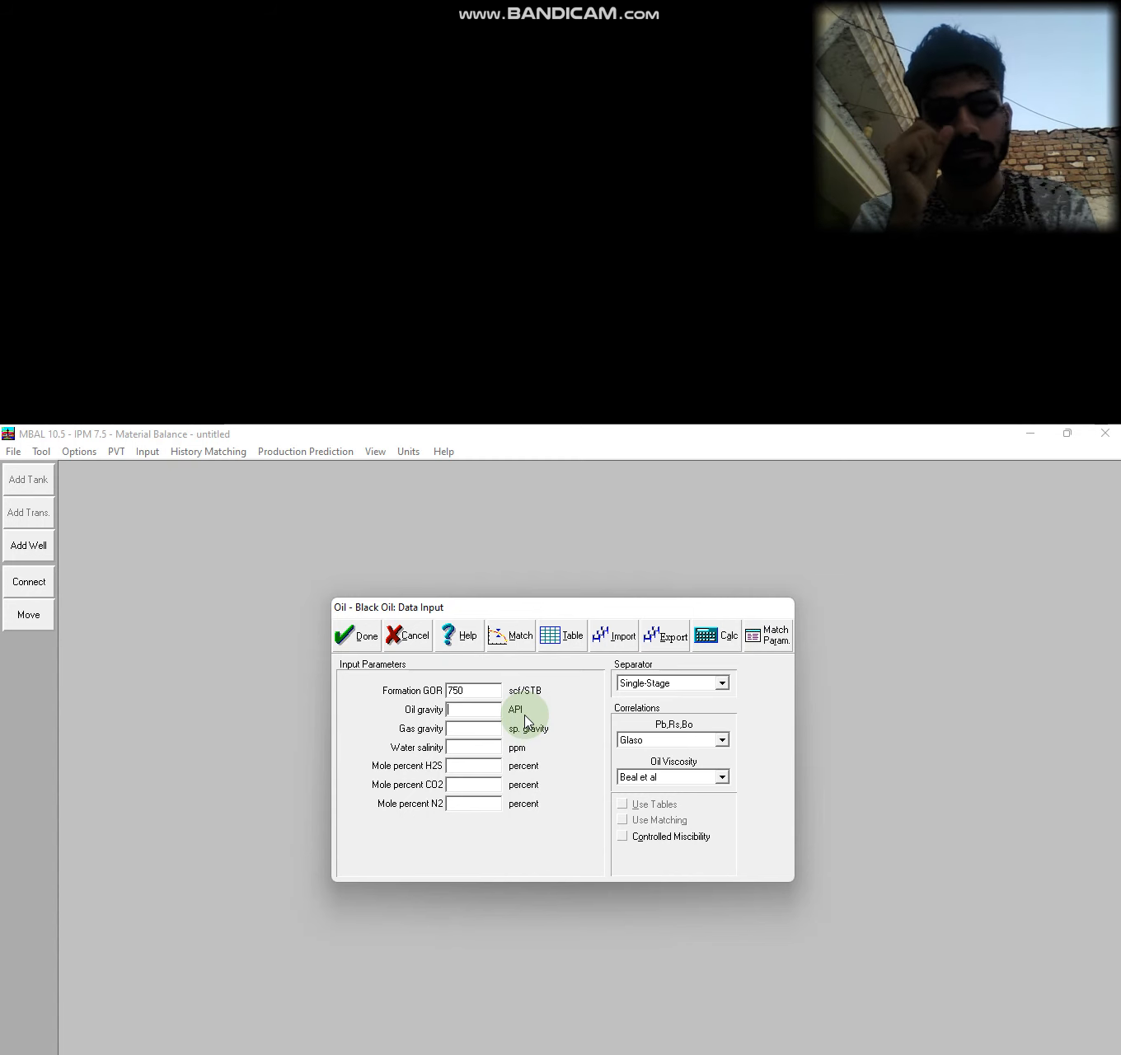
pyautogui.write('49')
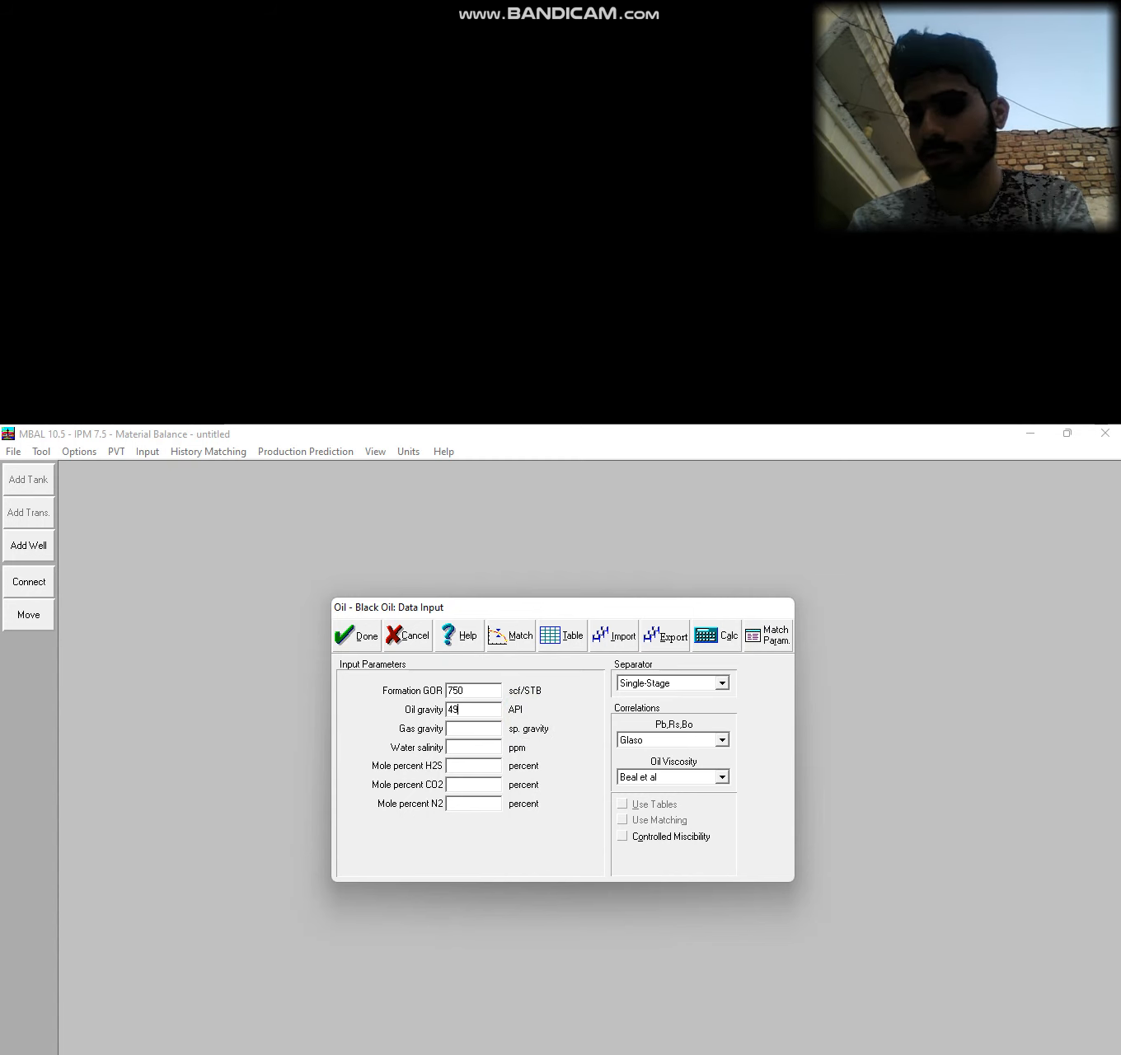
pyautogui.press('Tab')
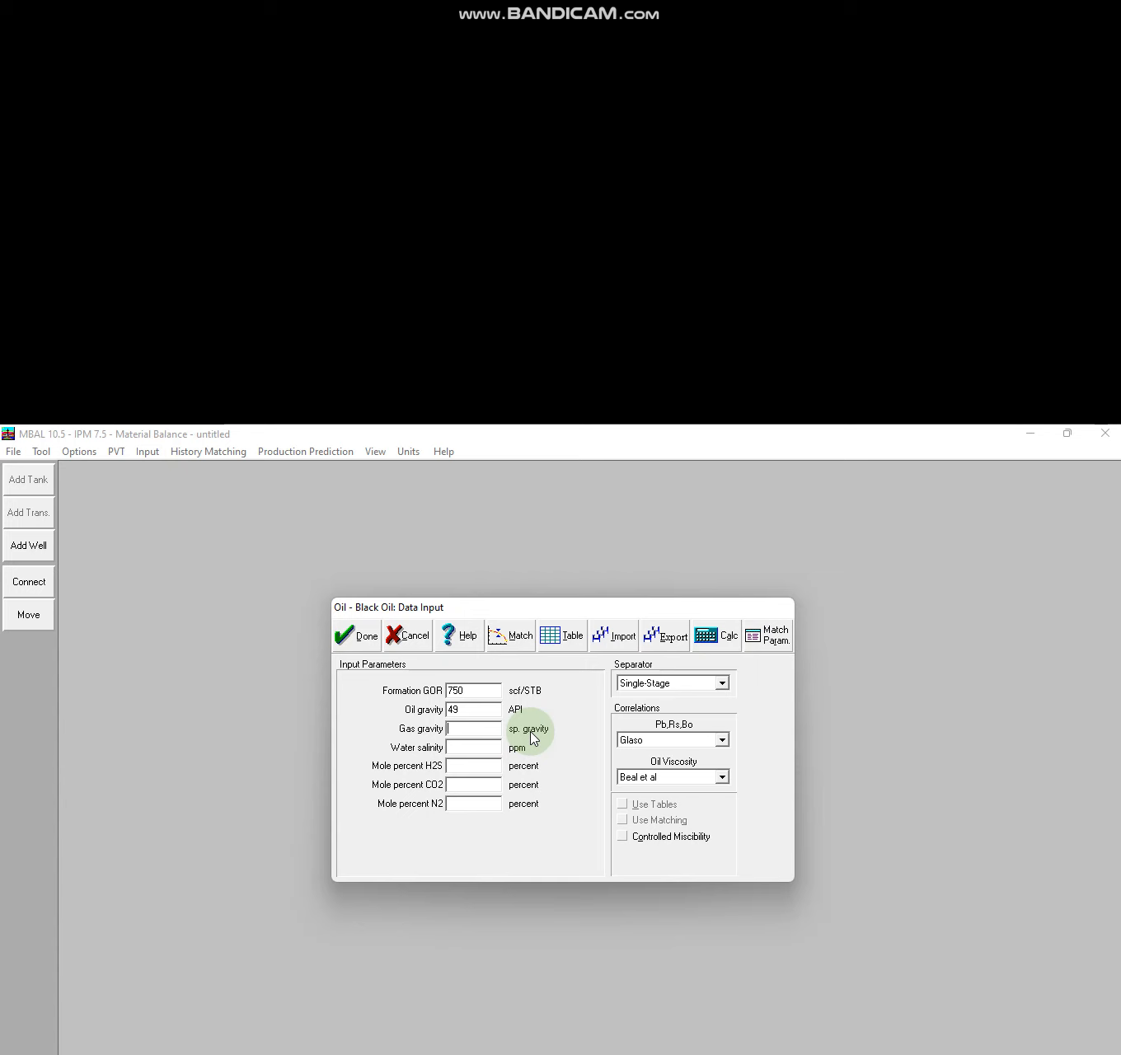
pyautogui.write('0.77')
pyautogui.press('Tab')
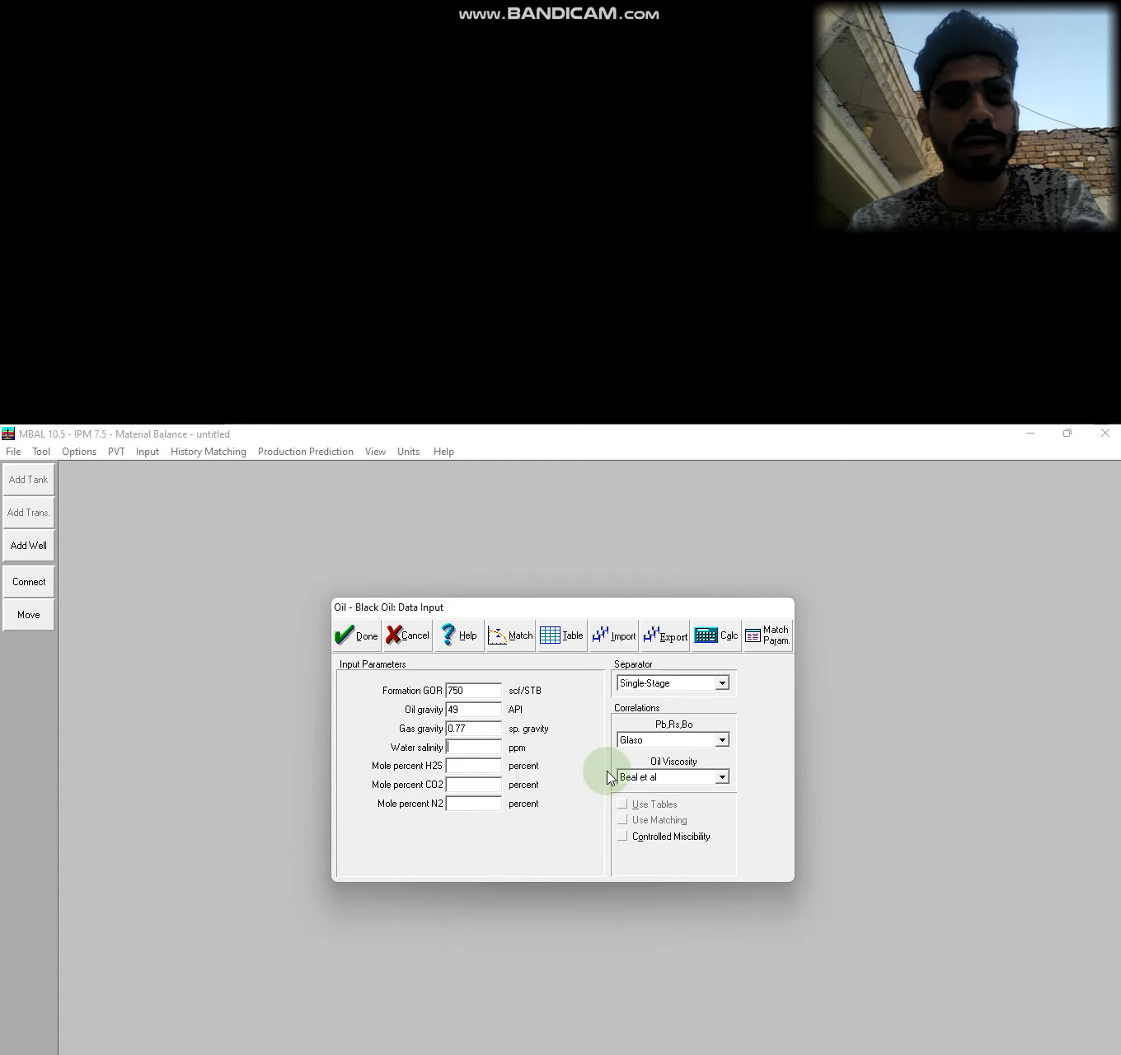
pyautogui.write('120')
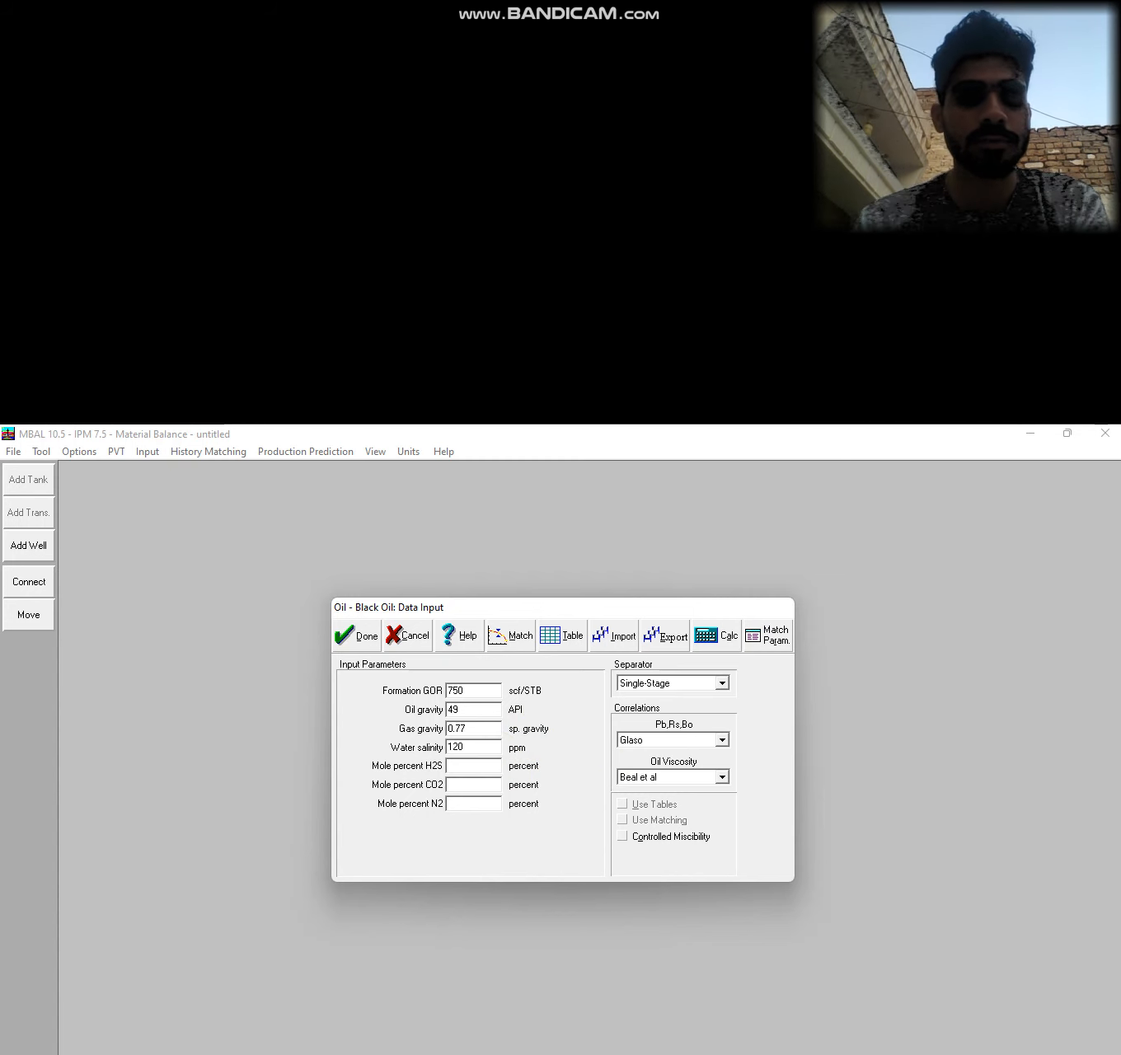
pyautogui.write('000')
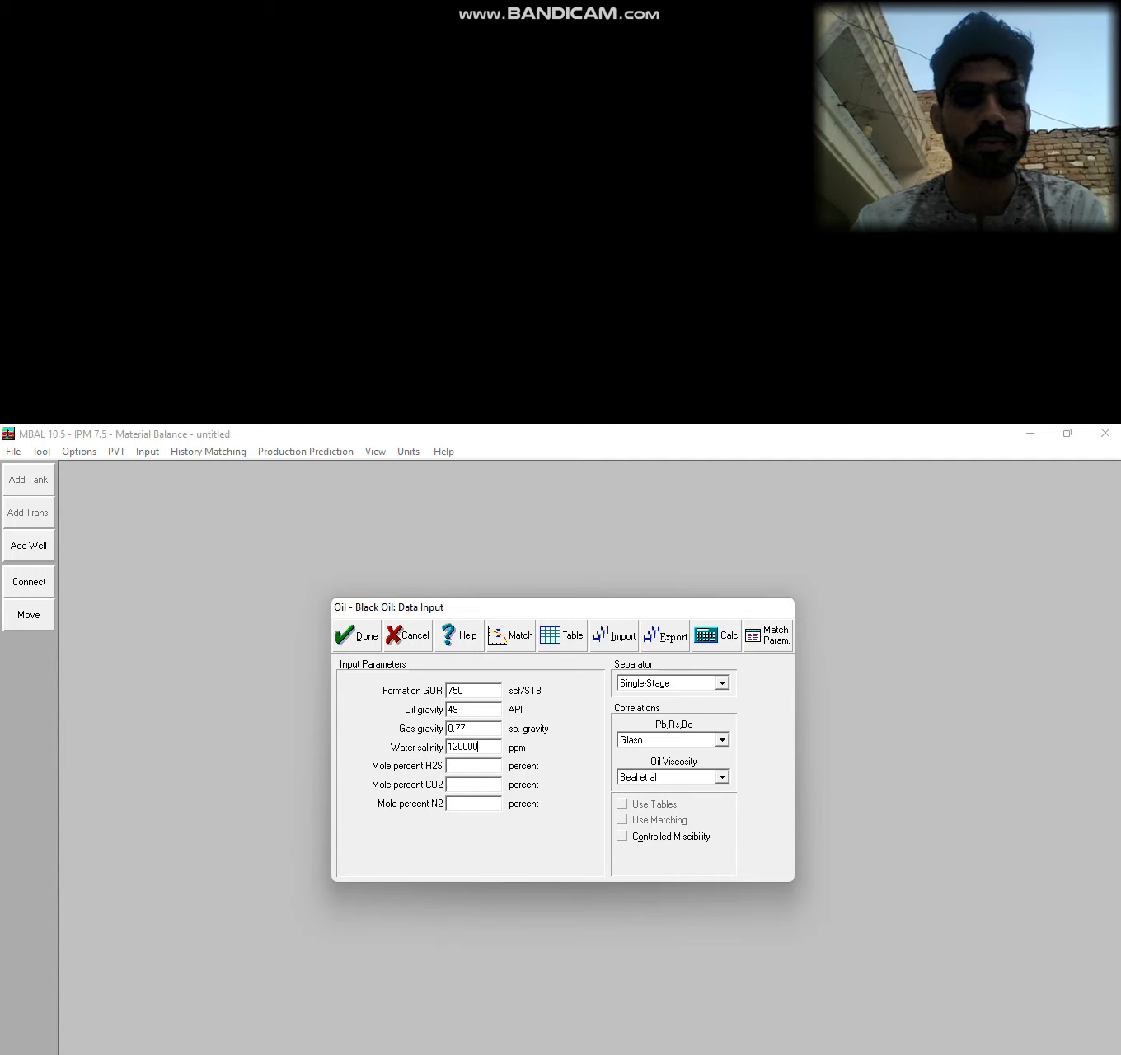
# Enter impurity mole percents: 0.65 for H2S, 0.9 for CO2 and 0.1 for N2.
pyautogui.press('Tab')
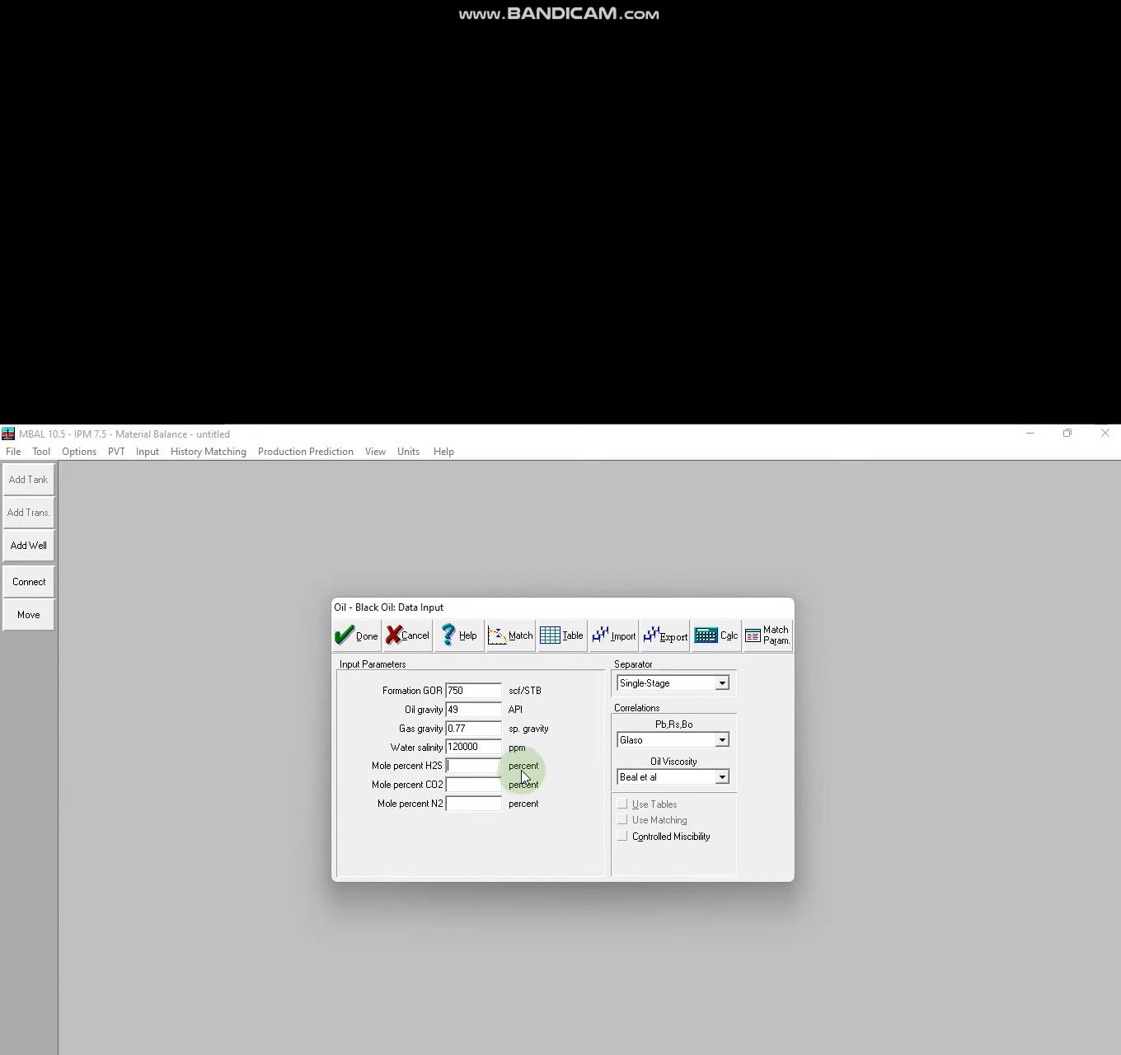
pyautogui.write('0.')
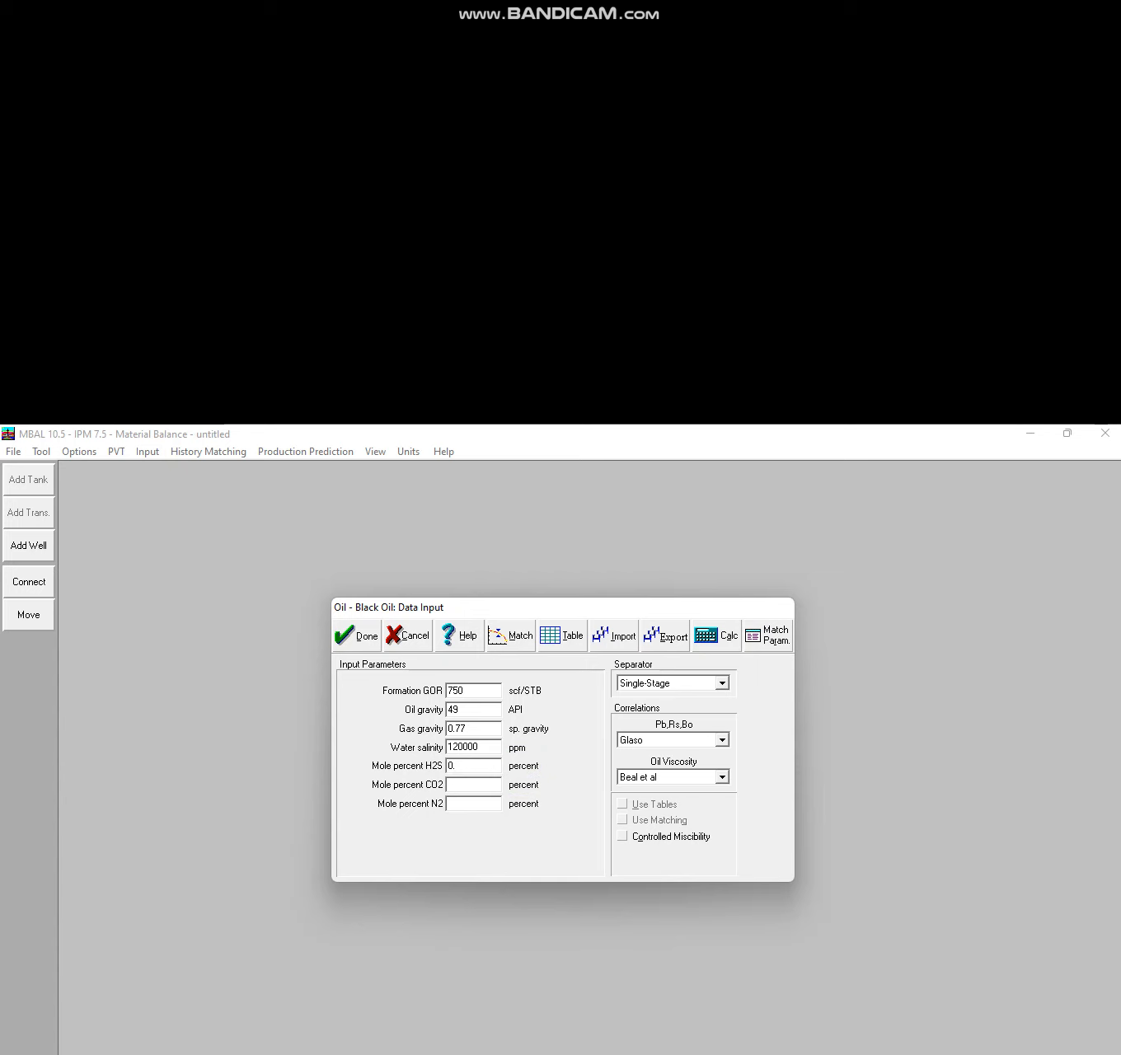
pyautogui.press('BackSpace')
pyautogui.press('BackSpace')
pyautogui.write('0.65')
pyautogui.press('Tab')
pyautogui.click(522, 771)
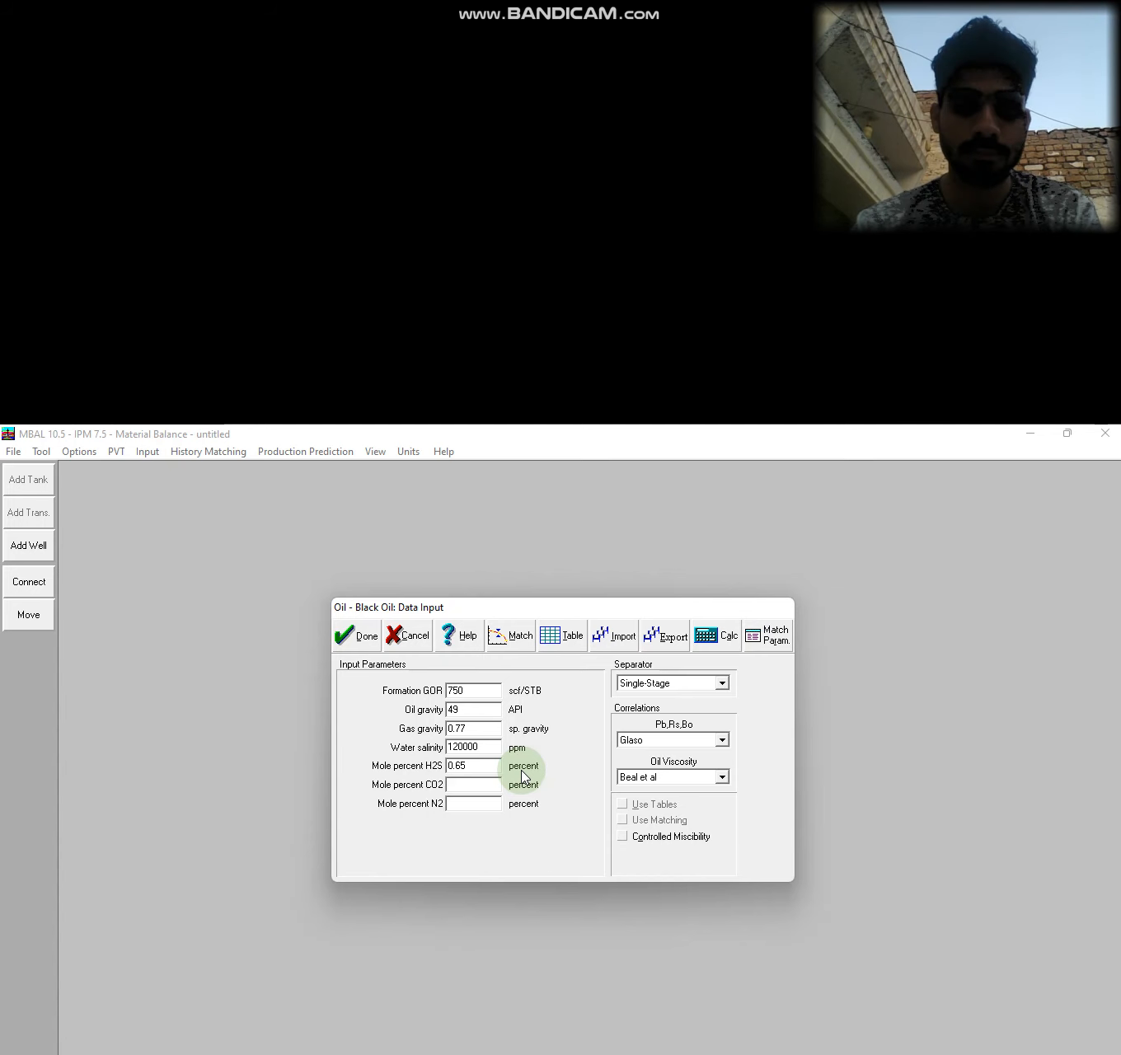
pyautogui.write('0.9')
pyautogui.press('Tab')
pyautogui.click(522, 776)
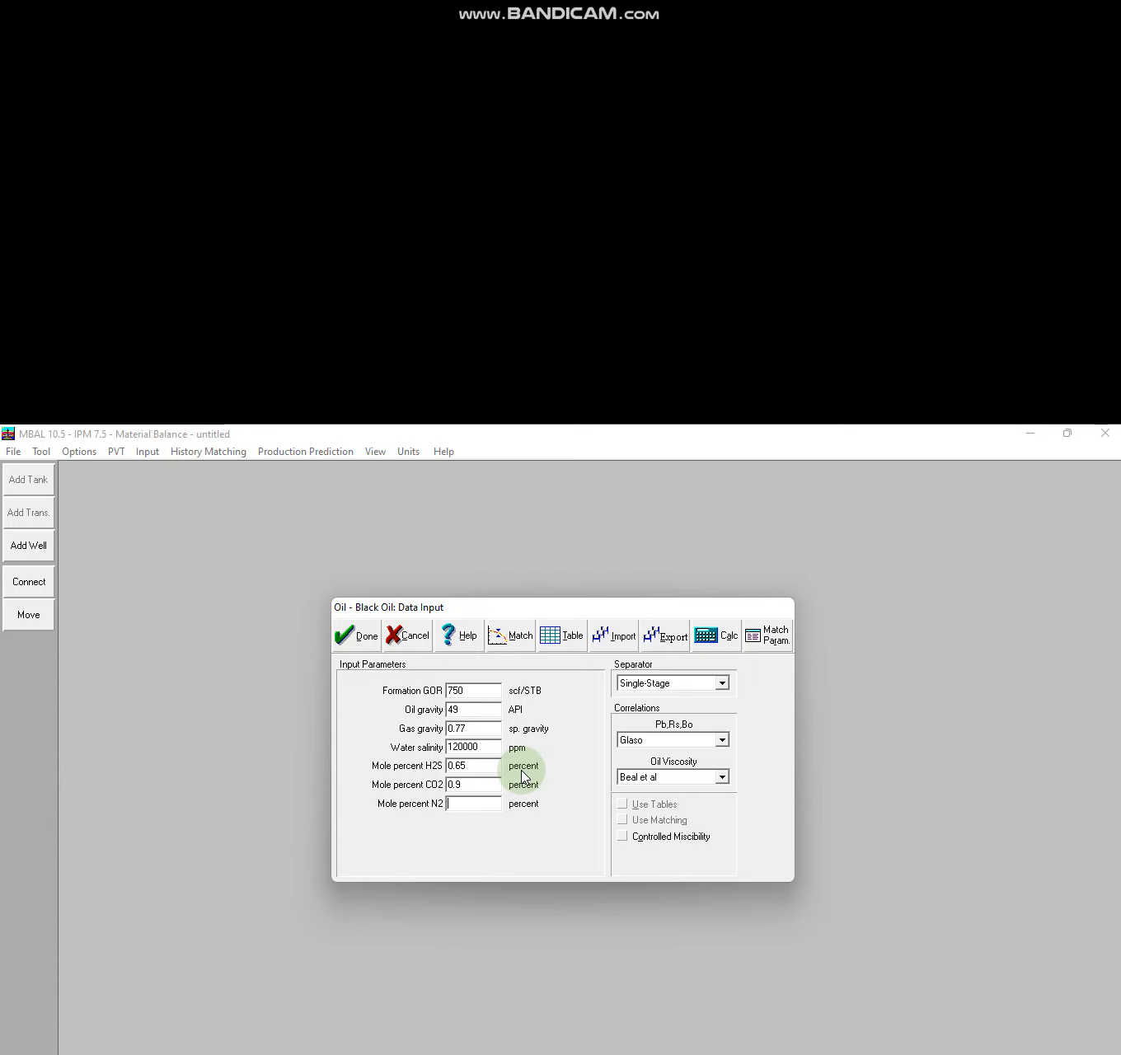
pyautogui.write('0.1')
pyautogui.click(472, 784)
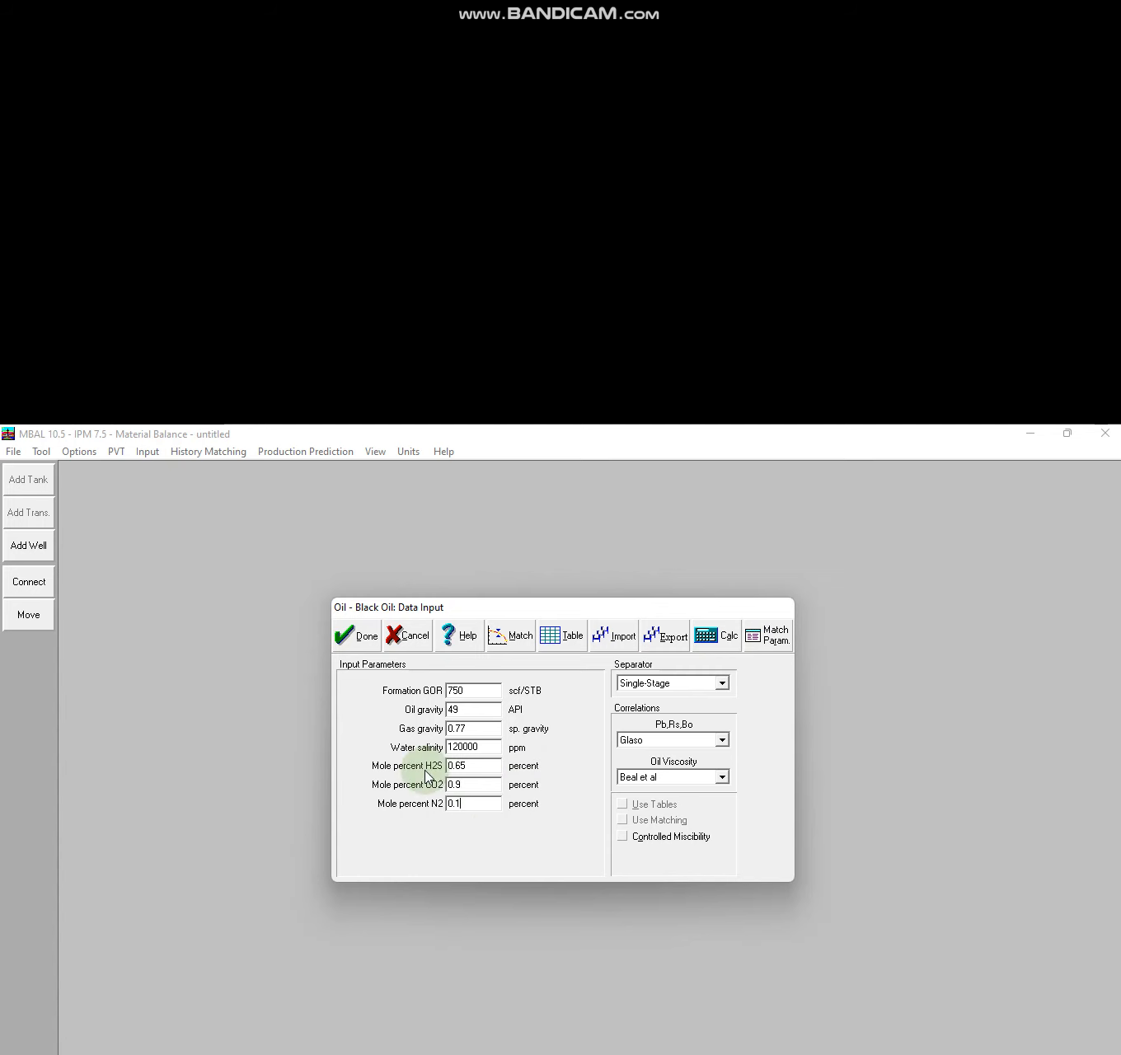